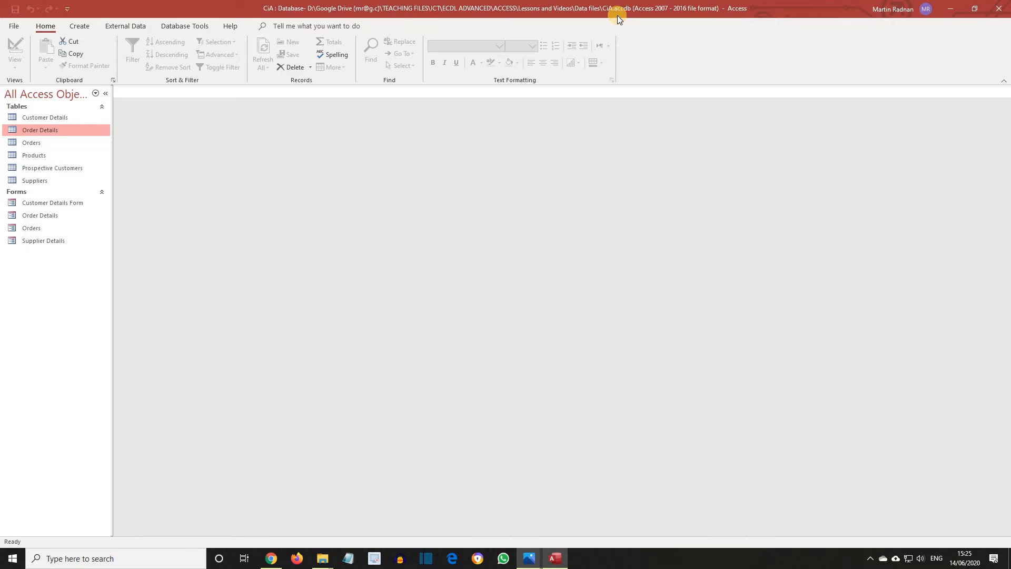
Open the Customer Details table and switch it to Design View.
{"action": "left_click", "coordinate": [67, 118]}
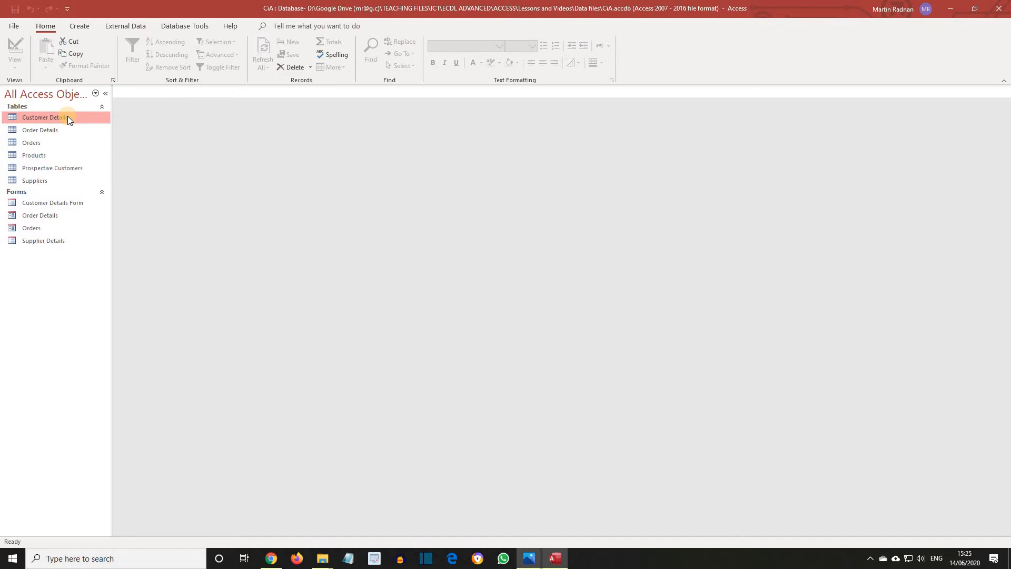
{"action": "double_click", "coordinate": [68, 117]}
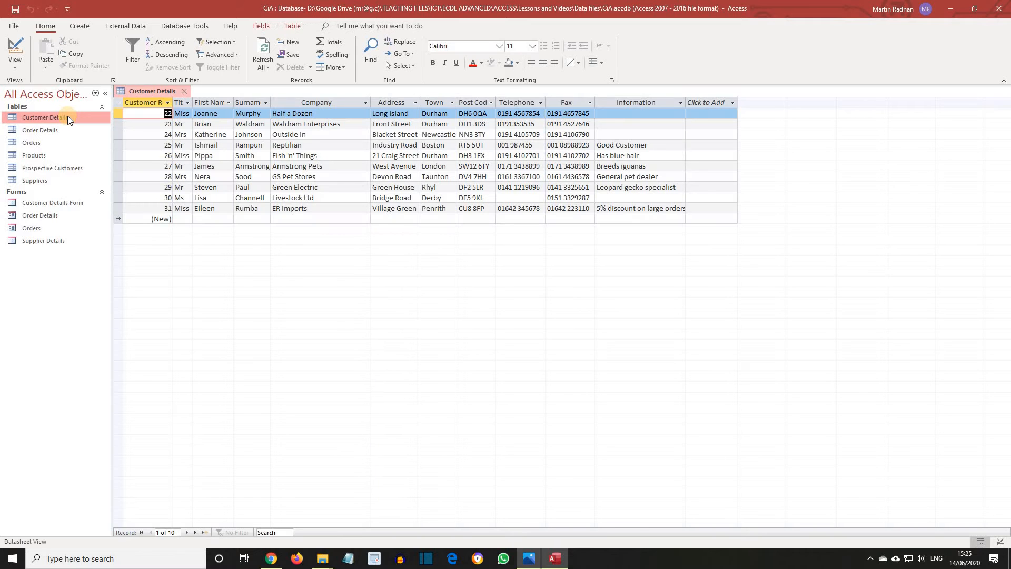
{"action": "left_click", "coordinate": [15, 67]}
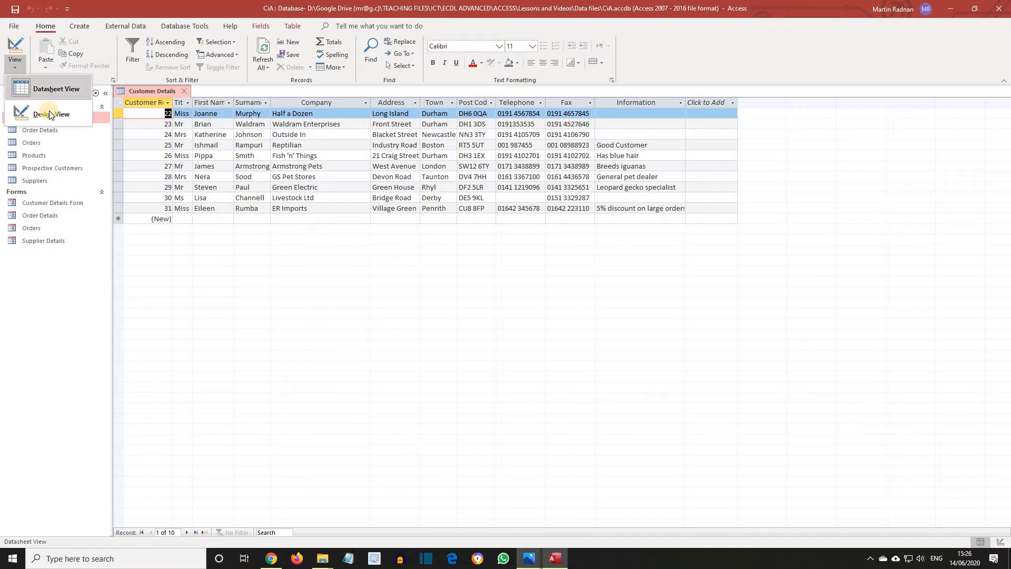
{"action": "left_click", "coordinate": [55, 113]}
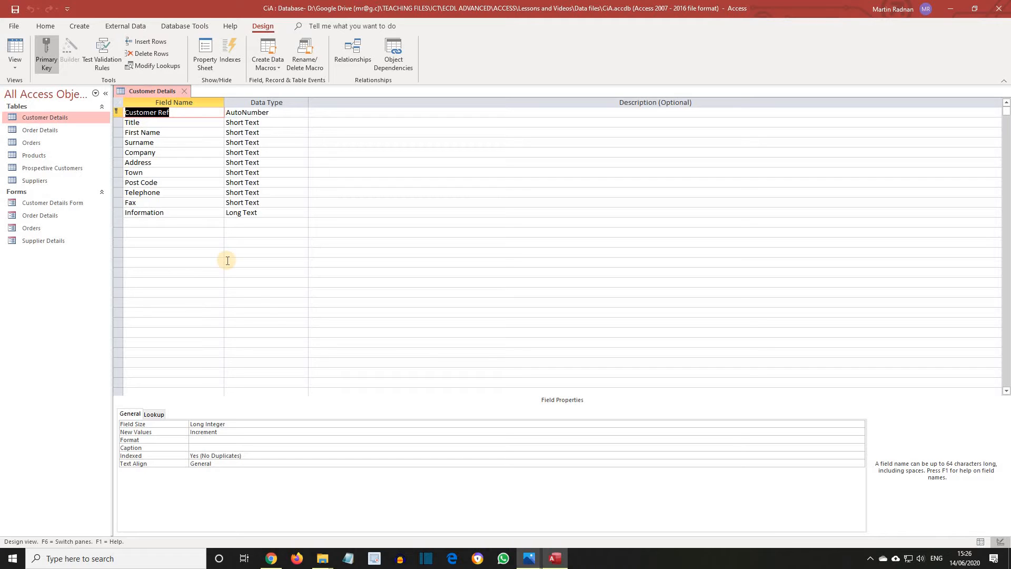
Set the Telephone field's Required property to Yes.
{"action": "left_click", "coordinate": [155, 192]}
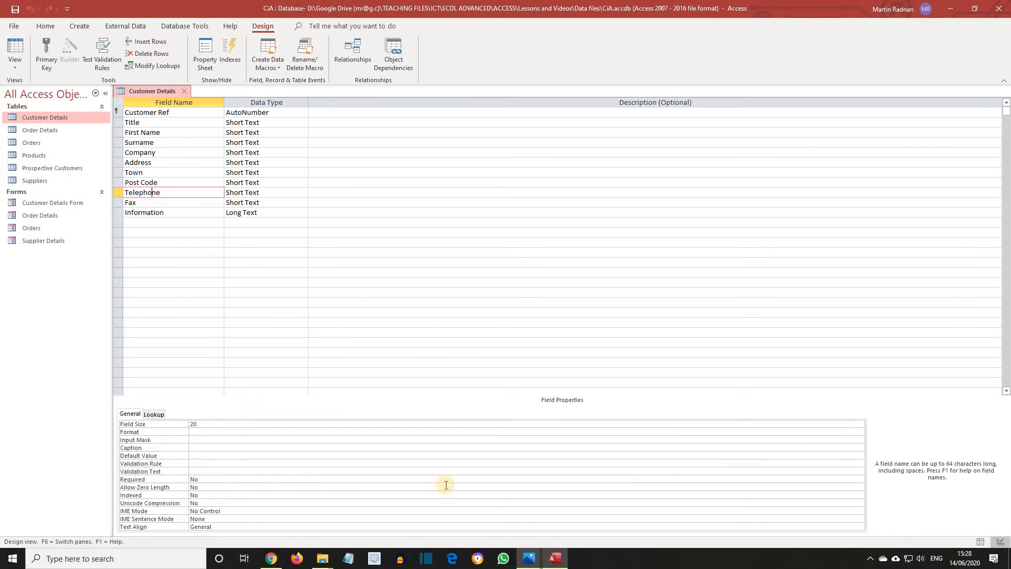
{"action": "left_click", "coordinate": [853, 479]}
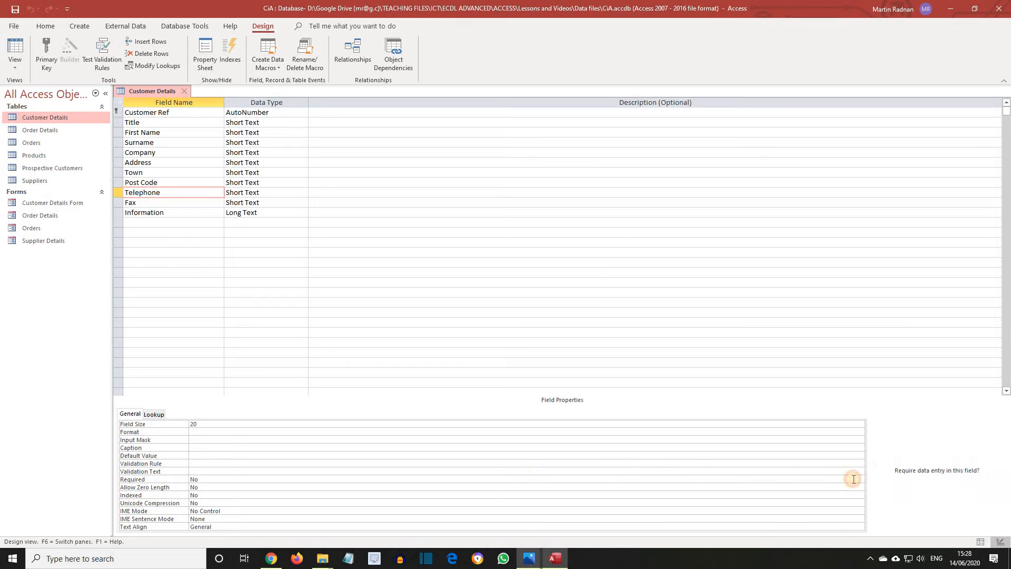
{"action": "left_click", "coordinate": [860, 479]}
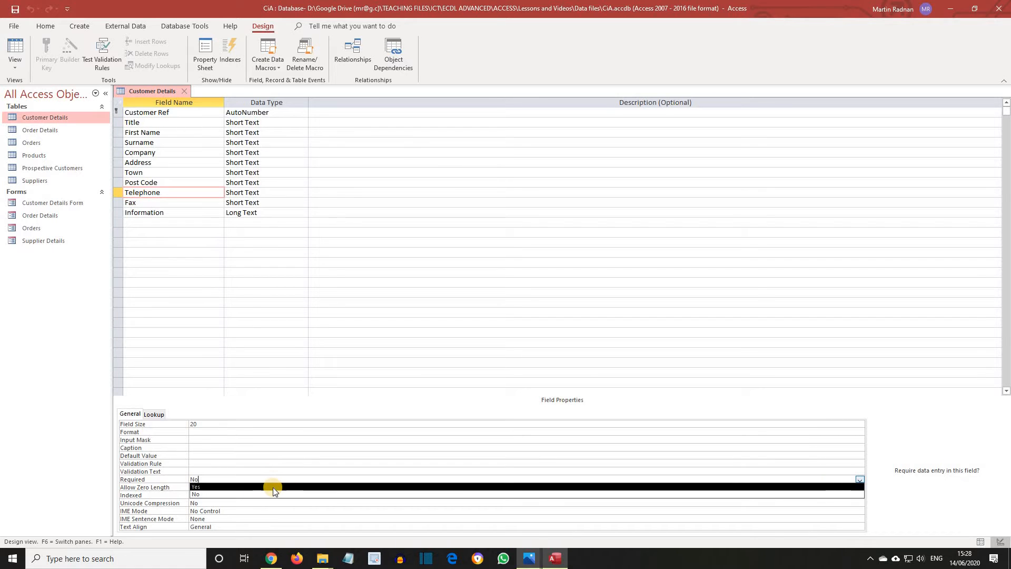
{"action": "left_click", "coordinate": [273, 487]}
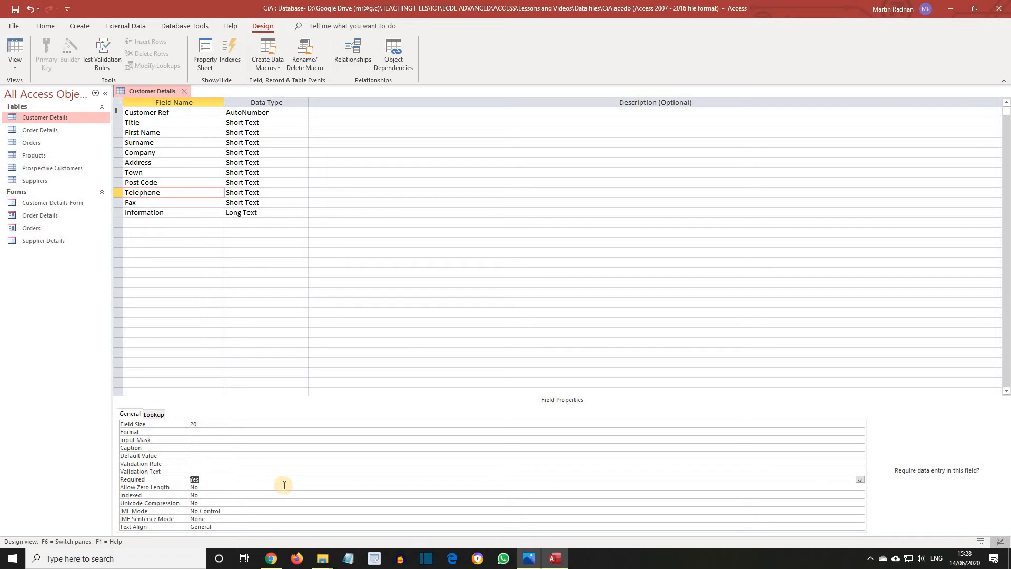
{"action": "left_click", "coordinate": [15, 27]}
Save the table design, testing existing data and keeping Telephone required.
{"action": "left_click", "coordinate": [42, 149]}
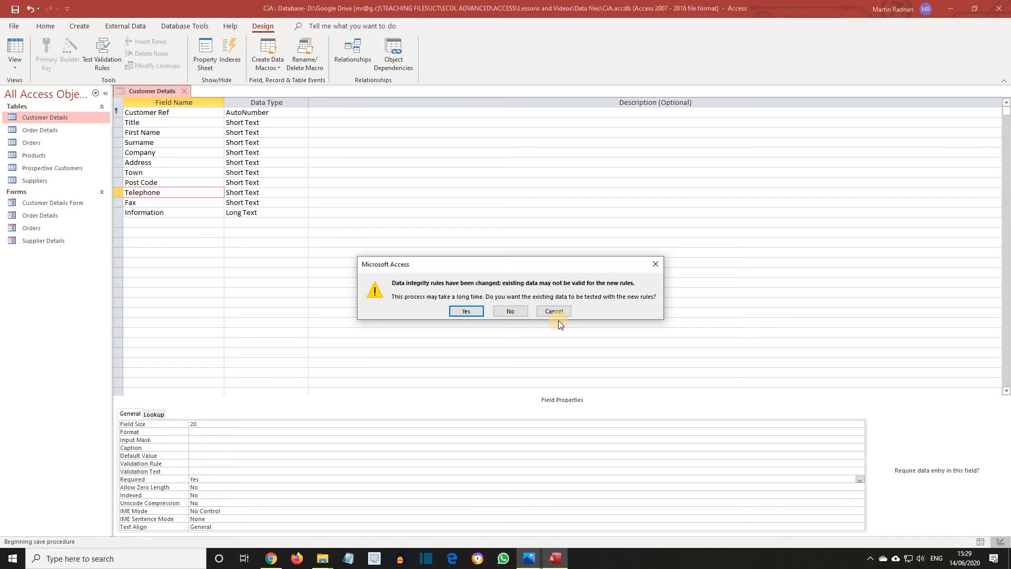
{"action": "left_click", "coordinate": [470, 310]}
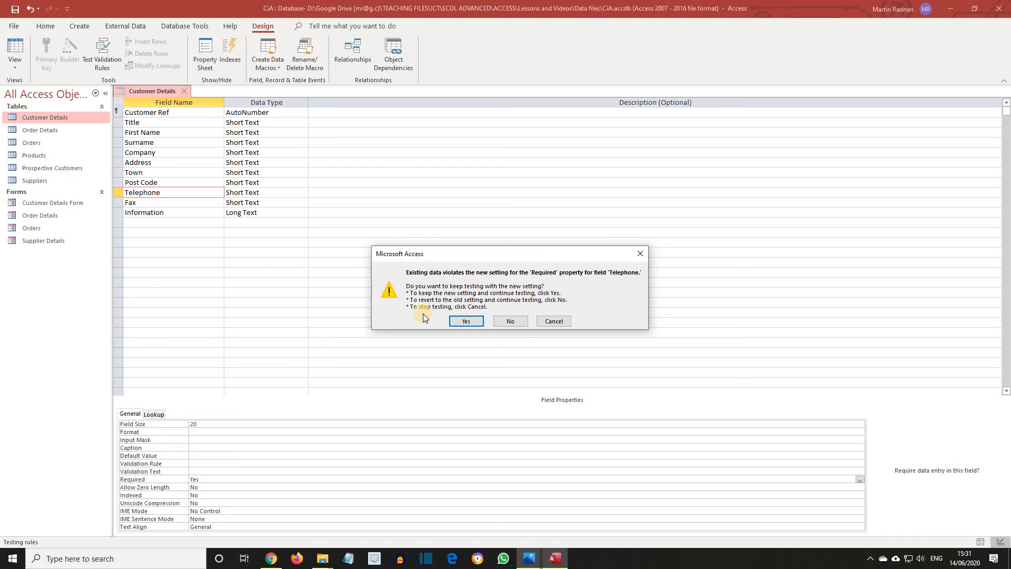
{"action": "left_click", "coordinate": [465, 321]}
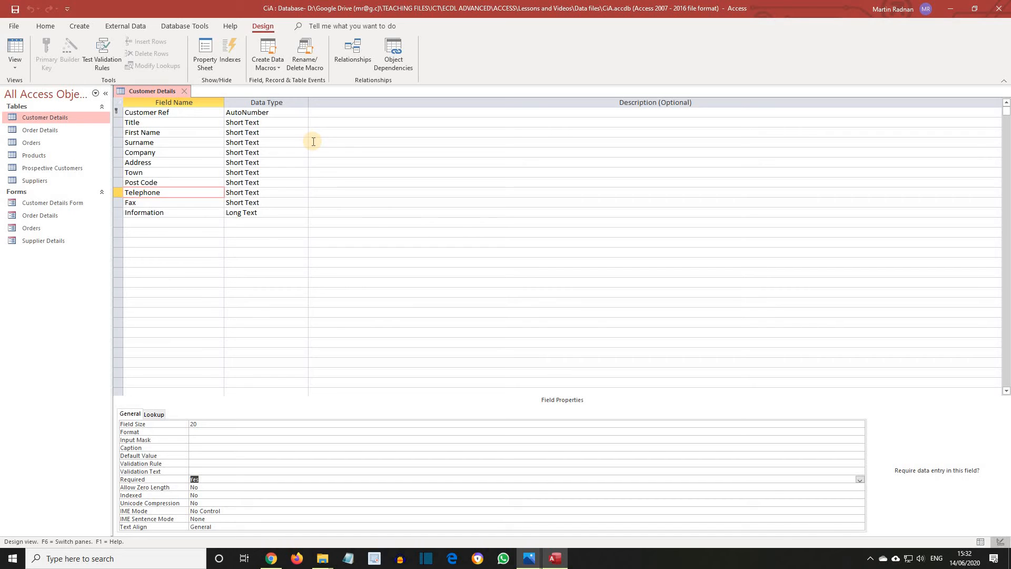
In Datasheet View, enter the missing telephone number for Livestock Ltd, record 30.
{"action": "left_click", "coordinate": [15, 64]}
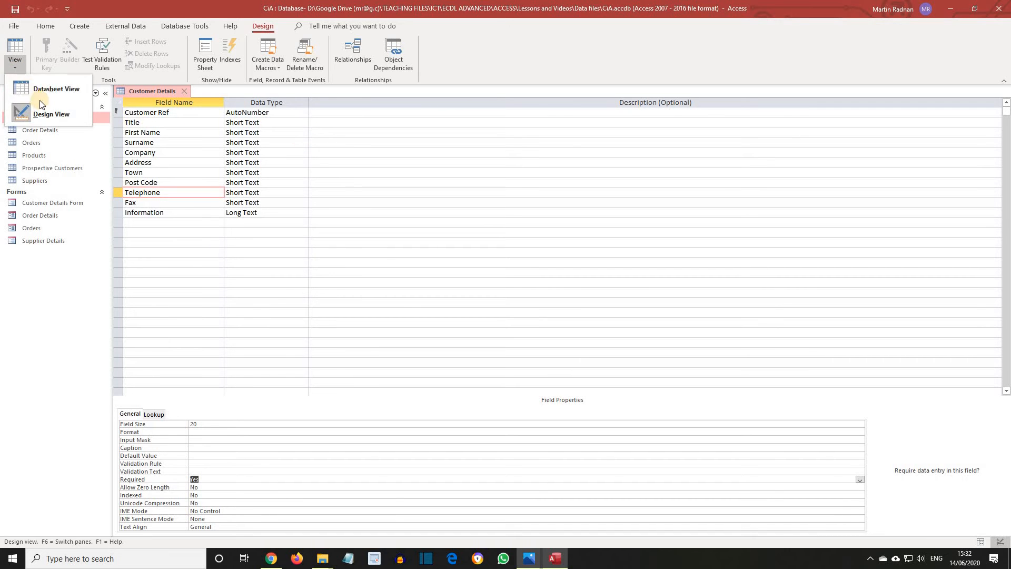
{"action": "left_click", "coordinate": [35, 94]}
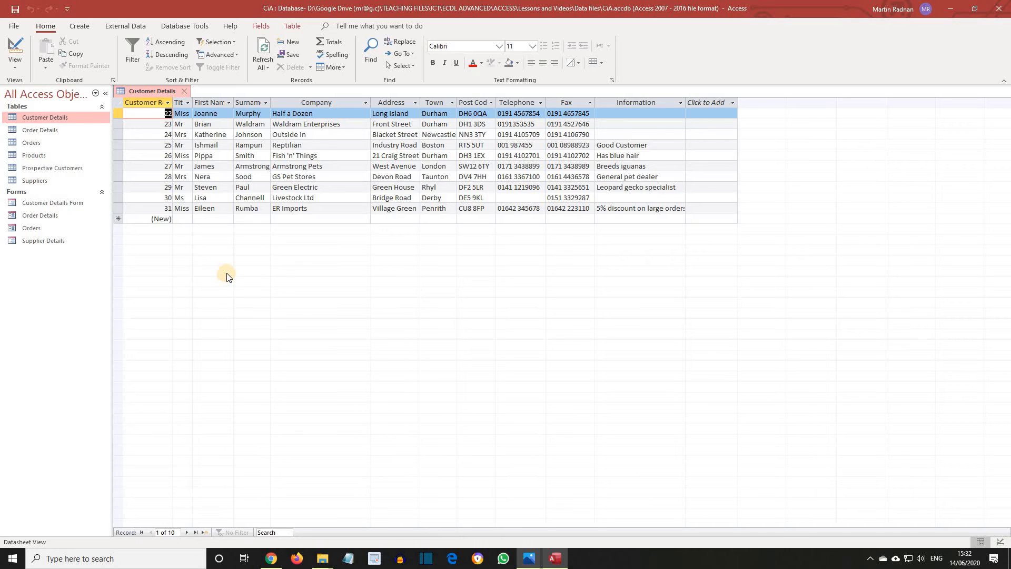
{"action": "left_click", "coordinate": [515, 197]}
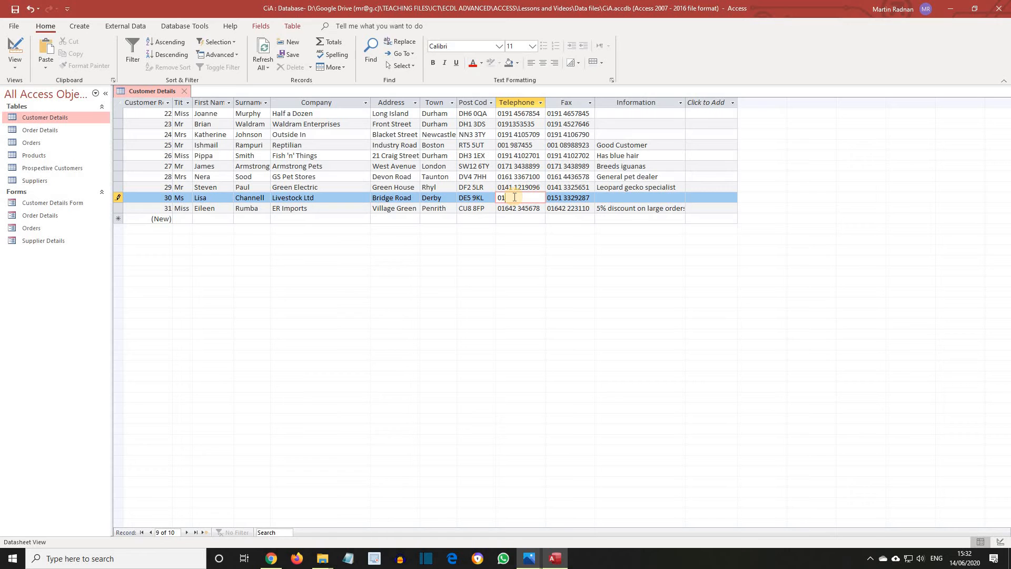
{"action": "left_click", "coordinate": [163, 219]}
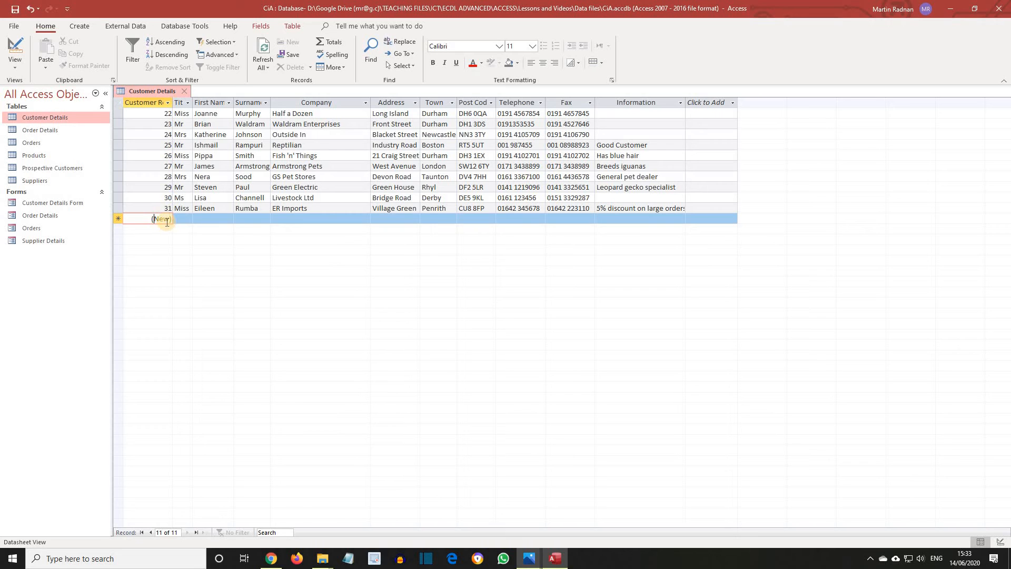
Start record 32 with title Mr, the customer's first name and surname, and company Exotic Foods.
{"action": "left_click", "coordinate": [183, 219]}
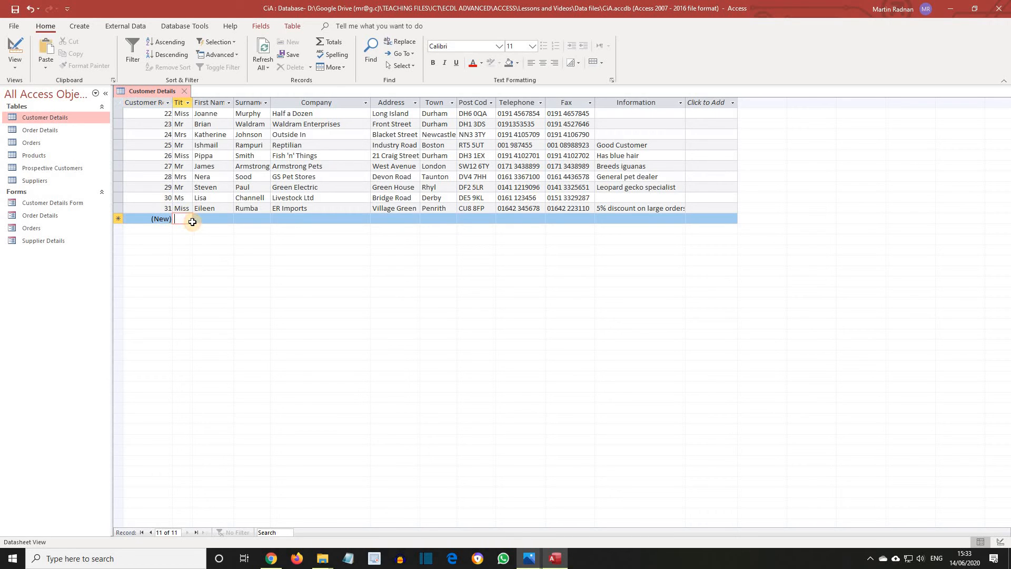
{"action": "type", "text": "Mr"}
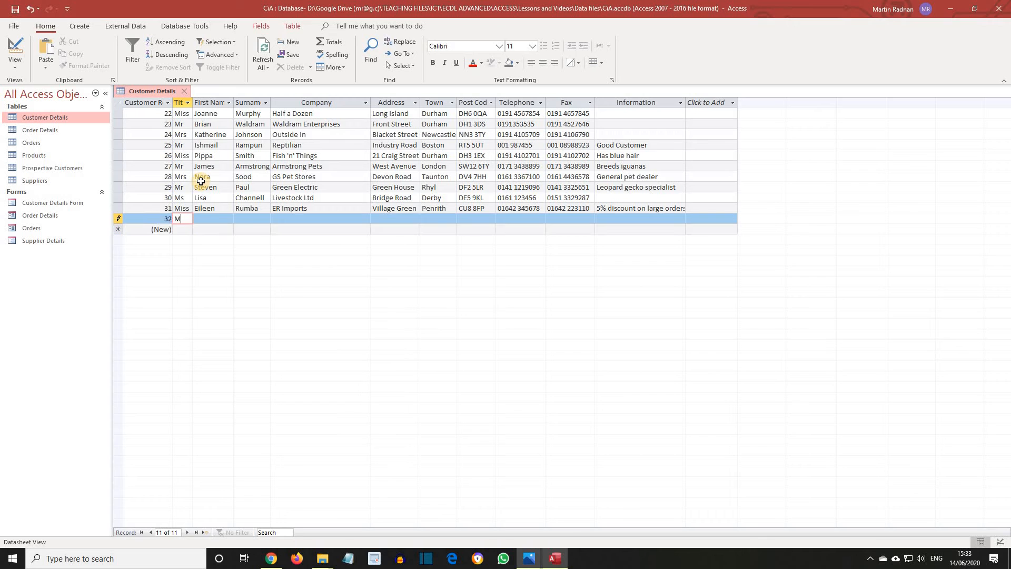
{"action": "left_click", "coordinate": [204, 219]}
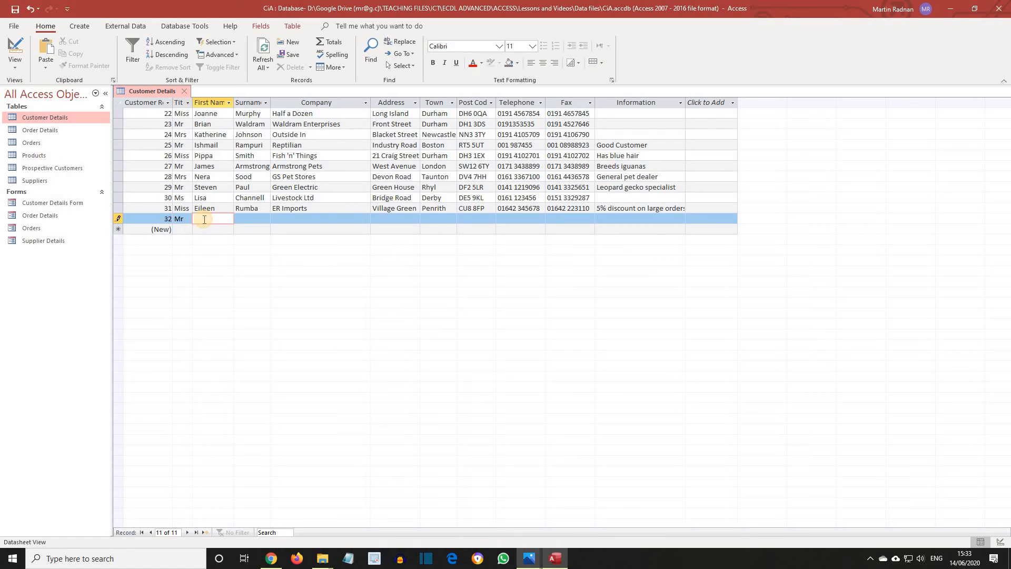
{"action": "left_click", "coordinate": [248, 218]}
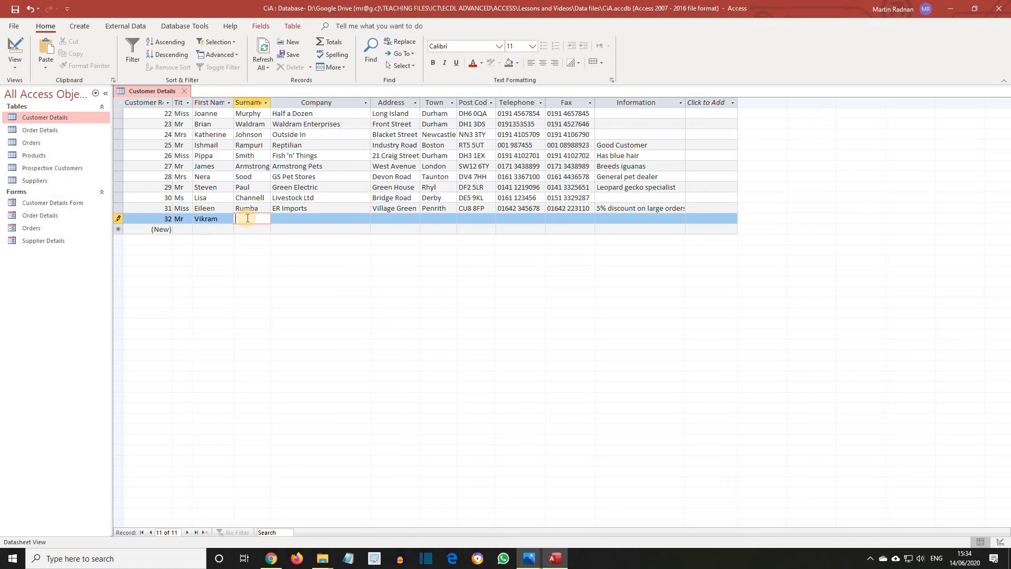
{"action": "left_click", "coordinate": [305, 215]}
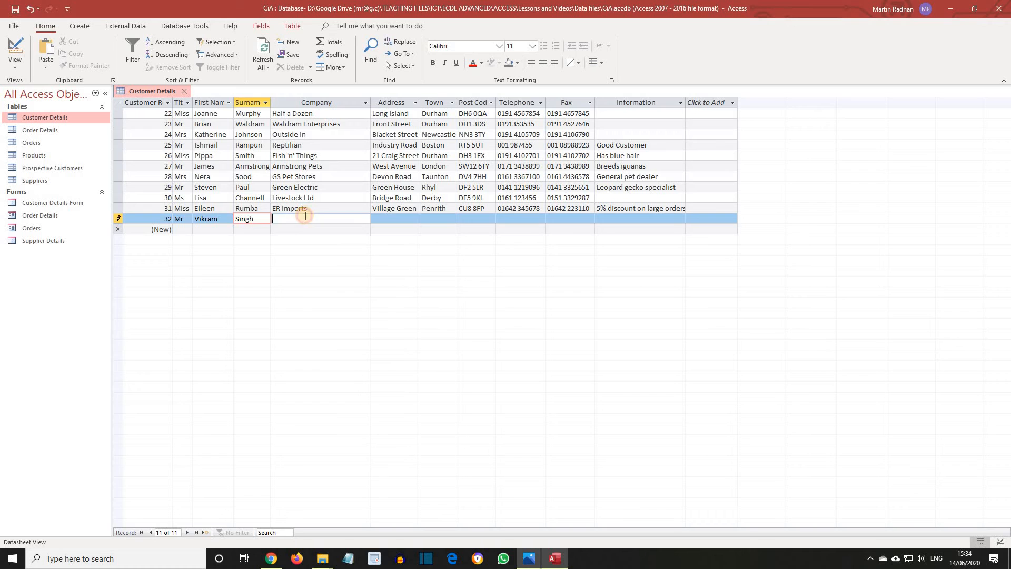
{"action": "type", "text": "Exo"}
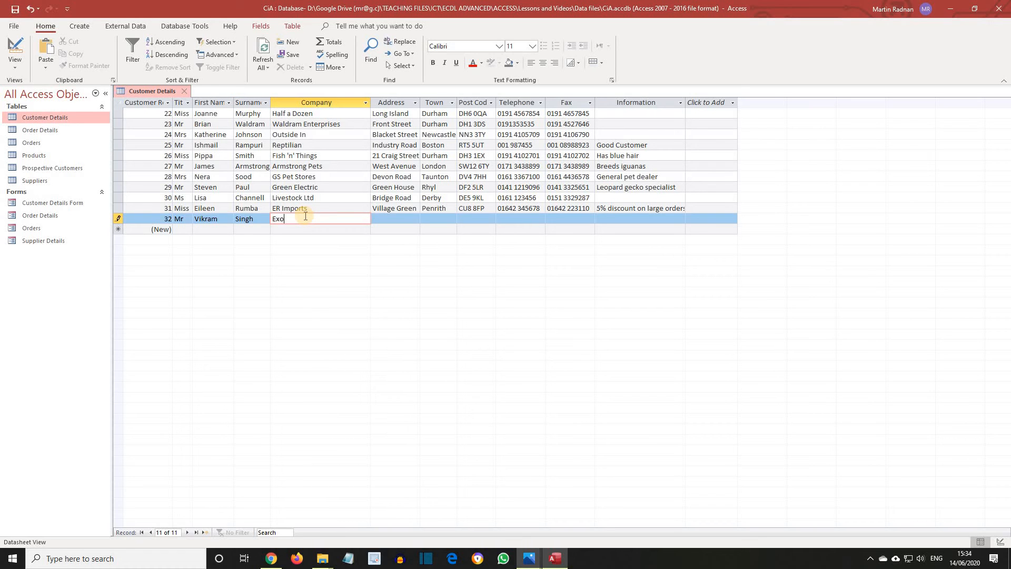
{"action": "type", "text": "tic Foods"}
Enter the customer's street address, town and post code, leaving Telephone empty to trigger the warning.
{"action": "left_click", "coordinate": [392, 218]}
{"action": "type", "text": "High S"}
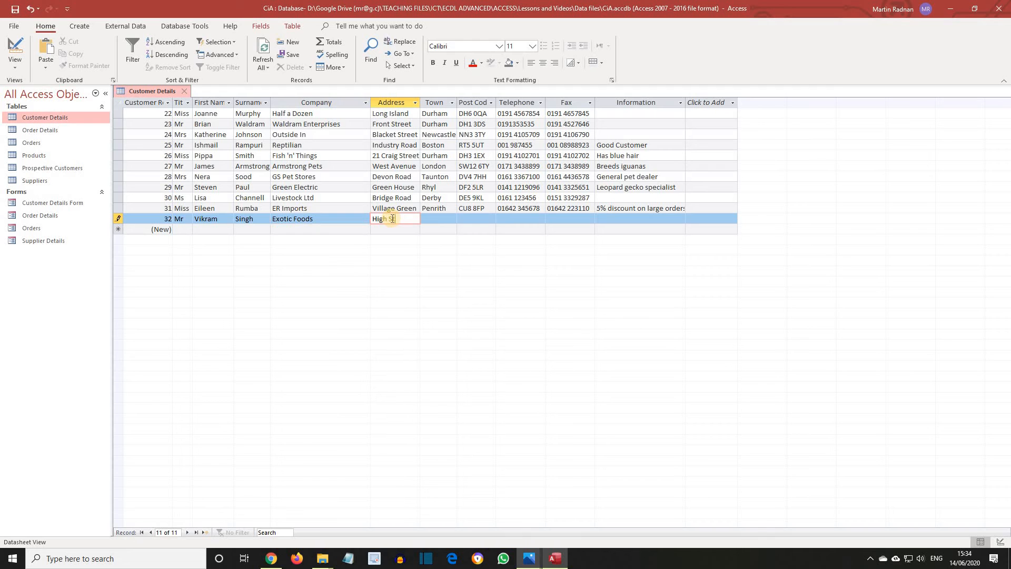
{"action": "type", "text": "treet"}
{"action": "left_click", "coordinate": [441, 218]}
{"action": "type", "text": "N"}
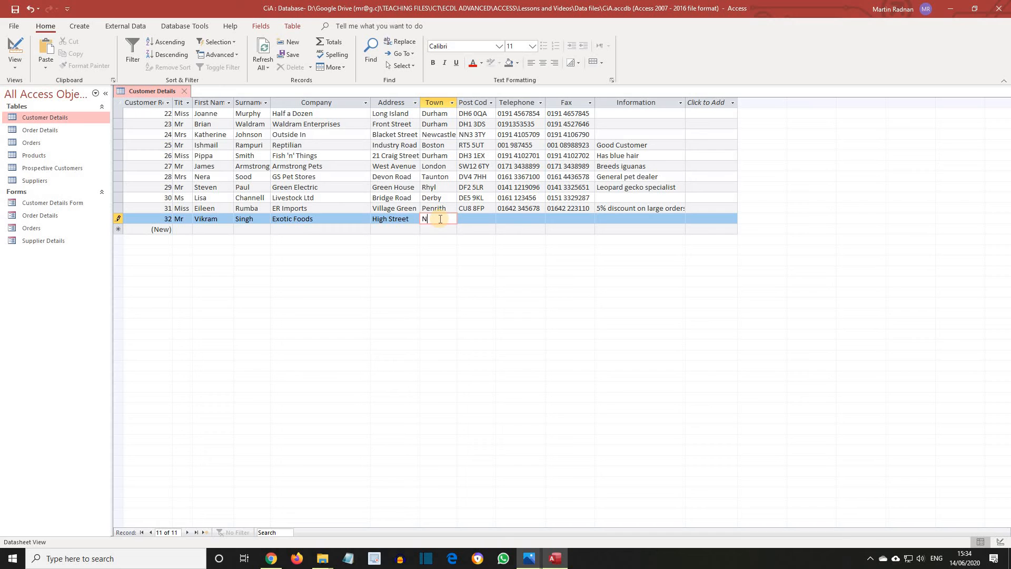
{"action": "type", "text": "ewcastle"}
{"action": "left_click", "coordinate": [477, 218]}
{"action": "type", "text": "Ne1"}
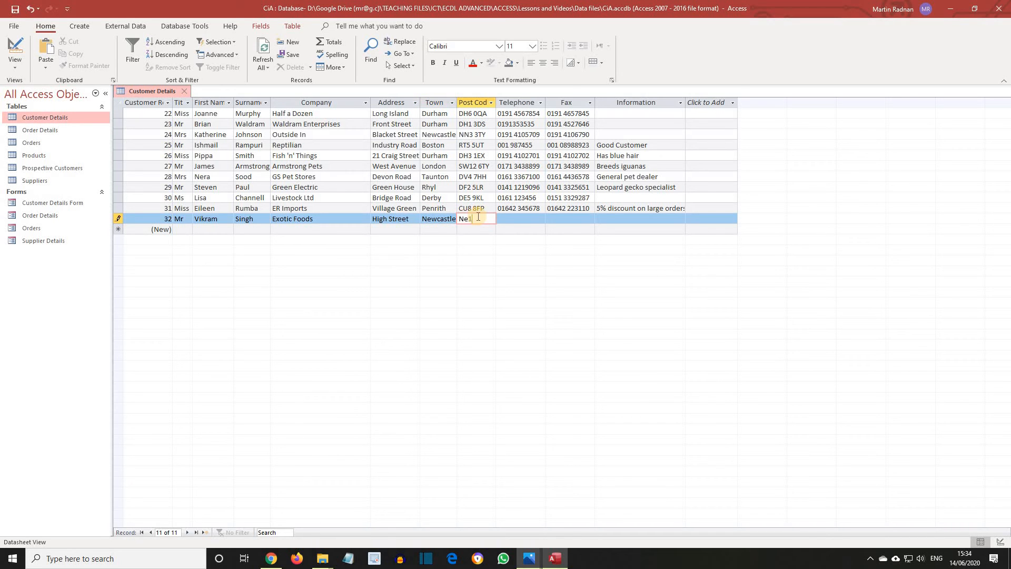
{"action": "type", "text": " 2G"}
{"action": "key", "text": "Tab"}
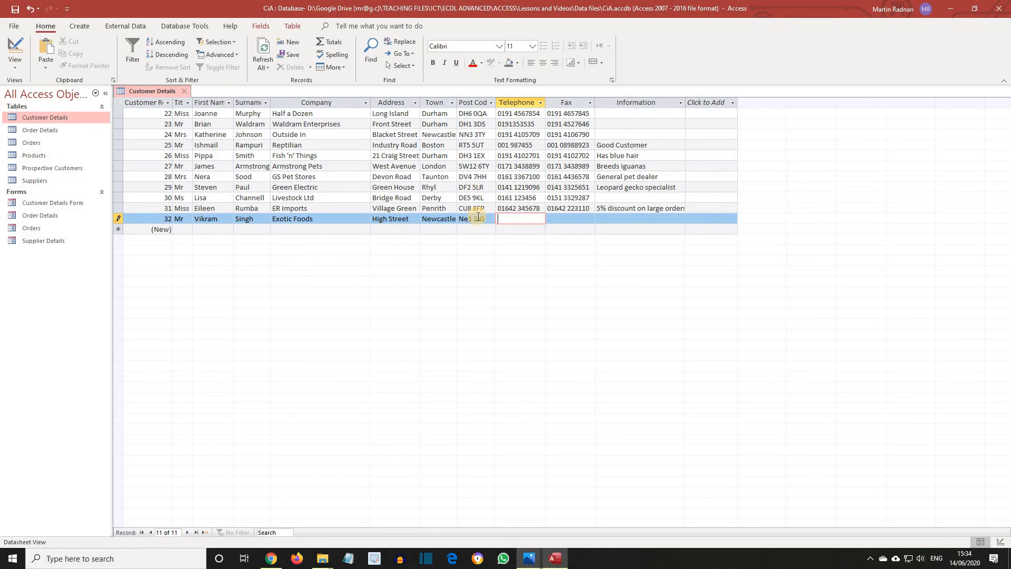
{"action": "key", "text": "Tab"}
{"action": "key", "text": "Tab"}
{"action": "key", "text": "Tab"}
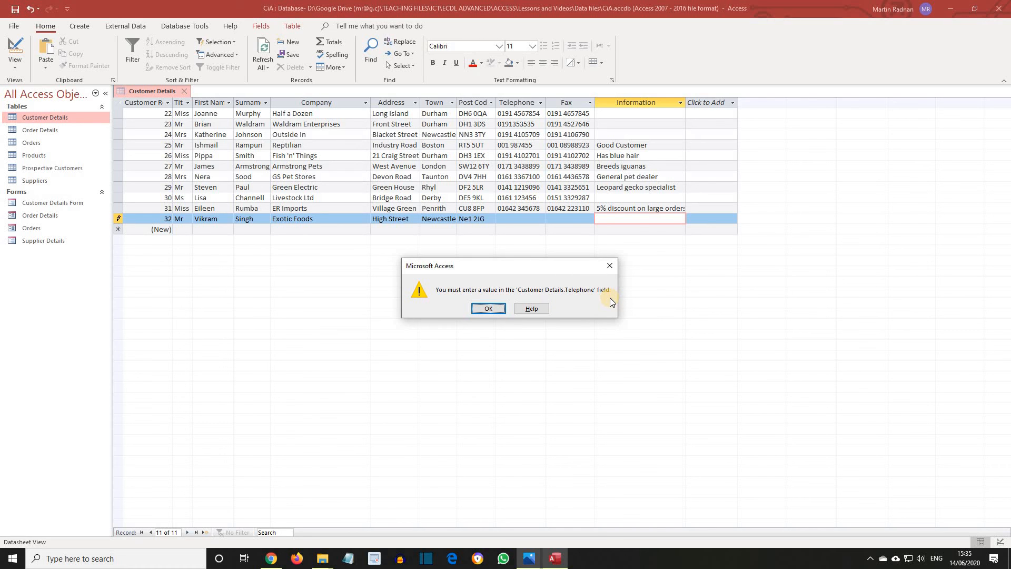
Dismiss the warning, enter Exotic Foods' telephone number to store record 32, and save the database.
{"action": "left_click", "coordinate": [481, 308]}
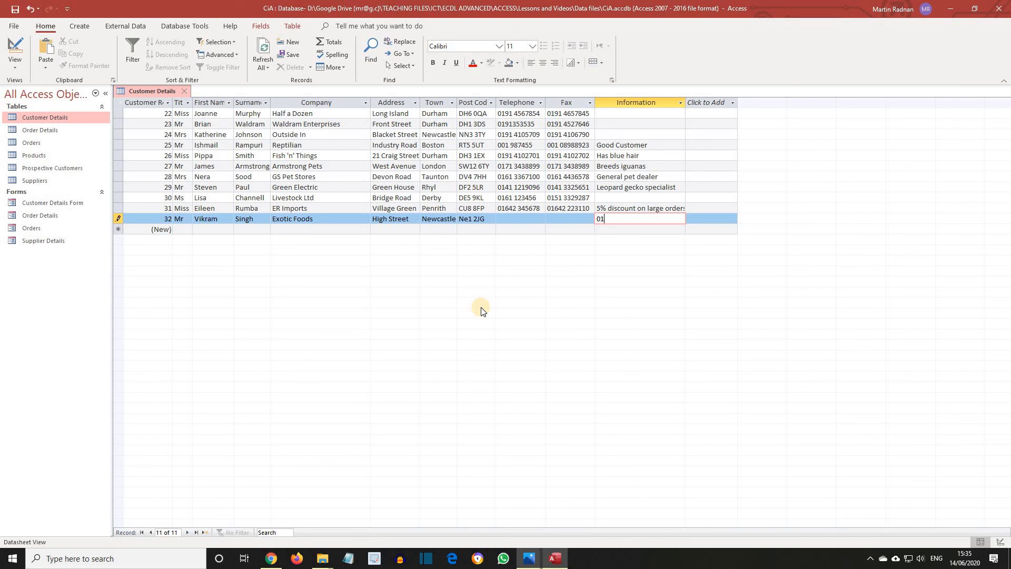
{"action": "left_click", "coordinate": [521, 218]}
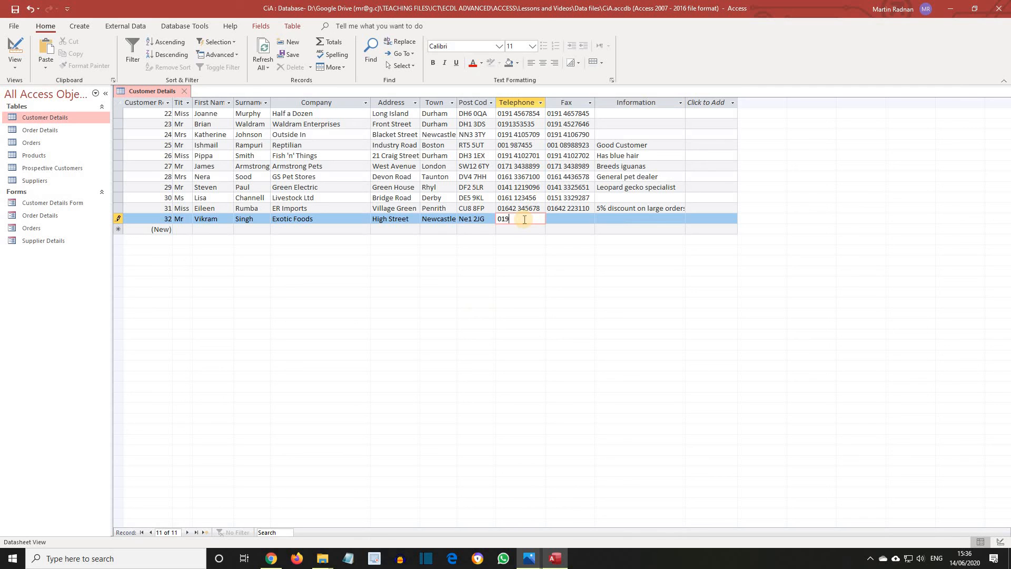
{"action": "key", "text": "Tab"}
{"action": "key", "text": "Tab"}
{"action": "key", "text": "Tab"}
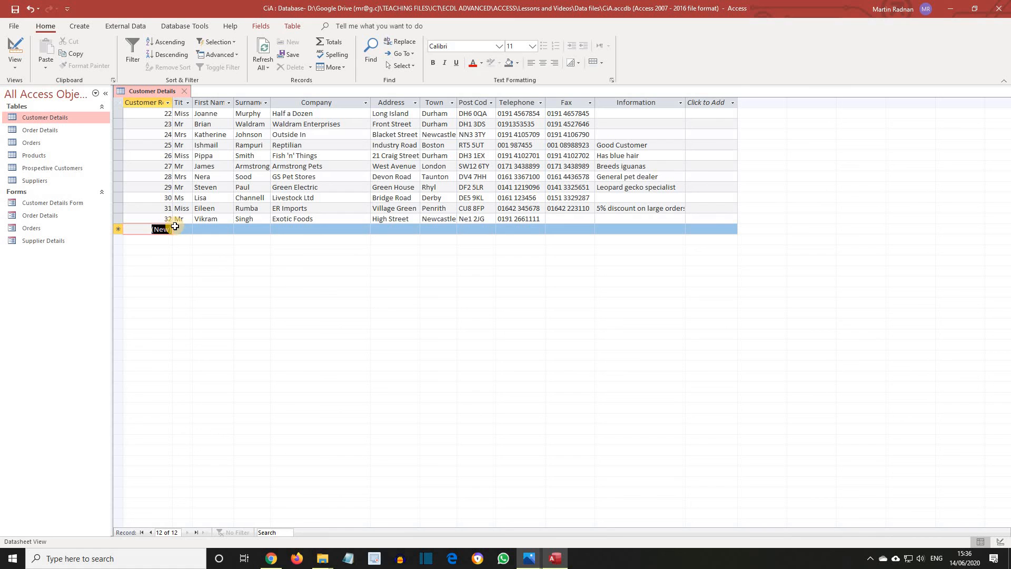
{"action": "left_click", "coordinate": [14, 27]}
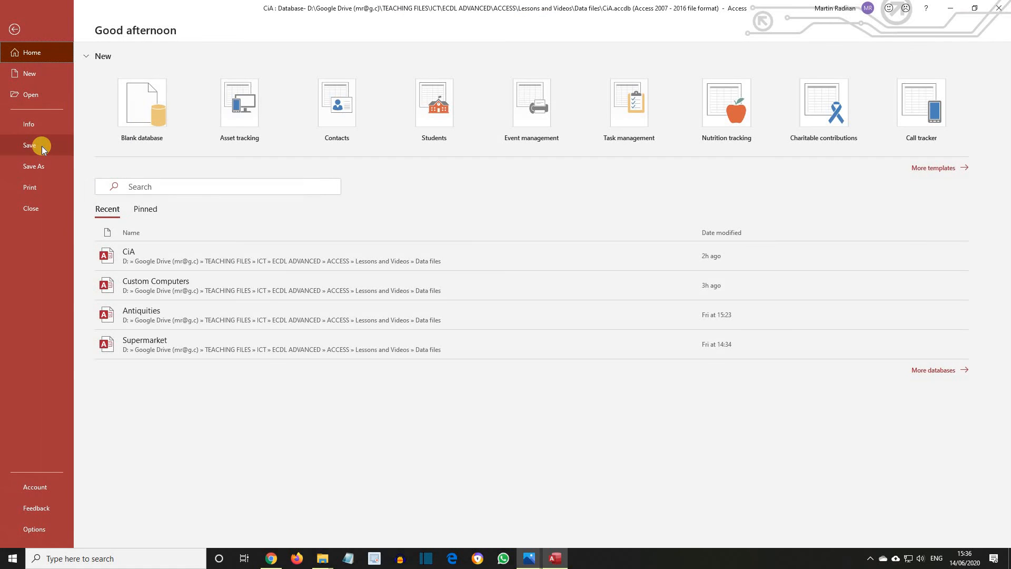
{"action": "left_click", "coordinate": [42, 149]}
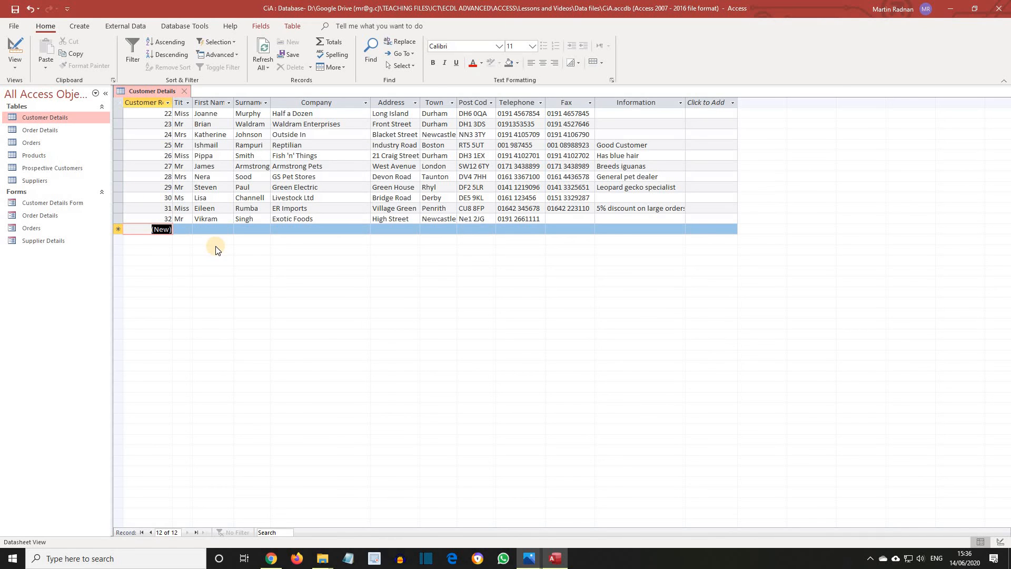